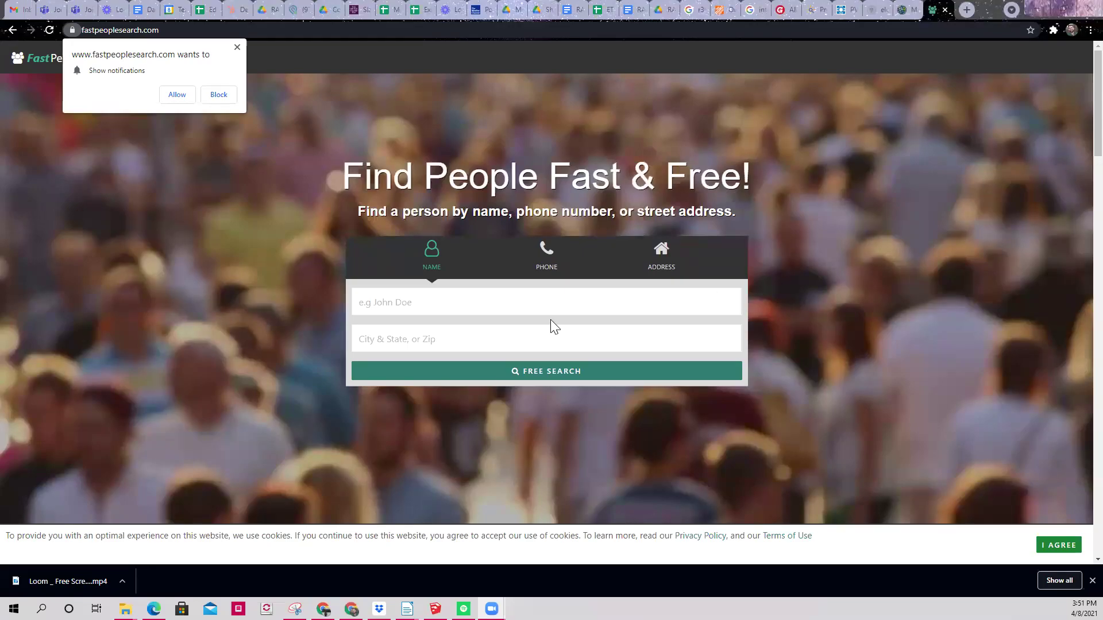
pyautogui.click(445, 307)
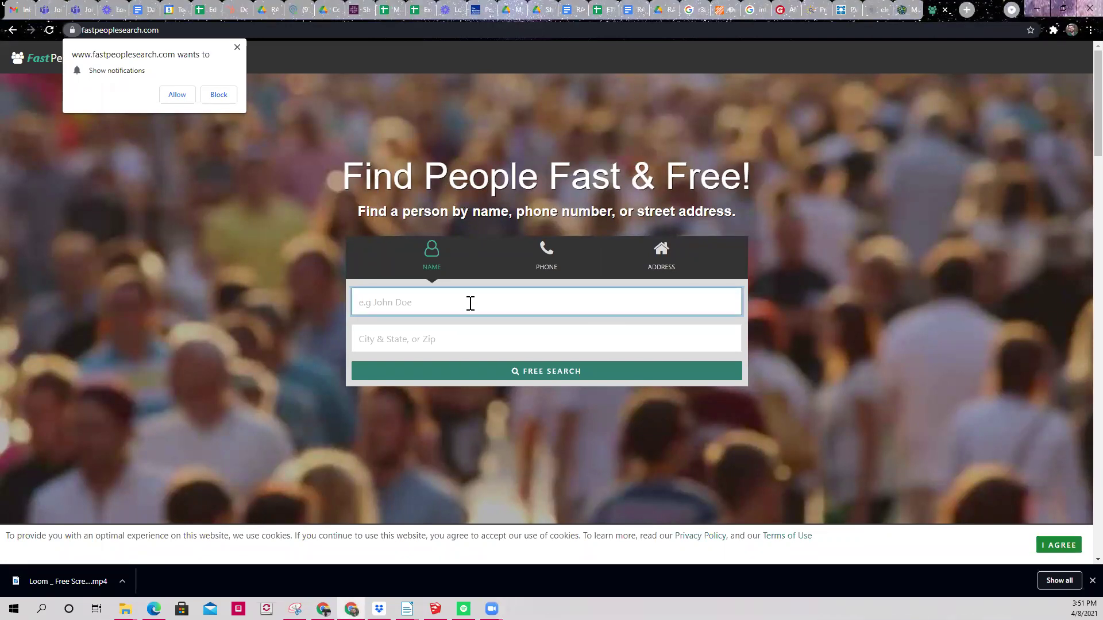
pyautogui.write('Alex Re')
pyautogui.write('inhard')
pyautogui.press('Tab')
pyautogui.press('Return')
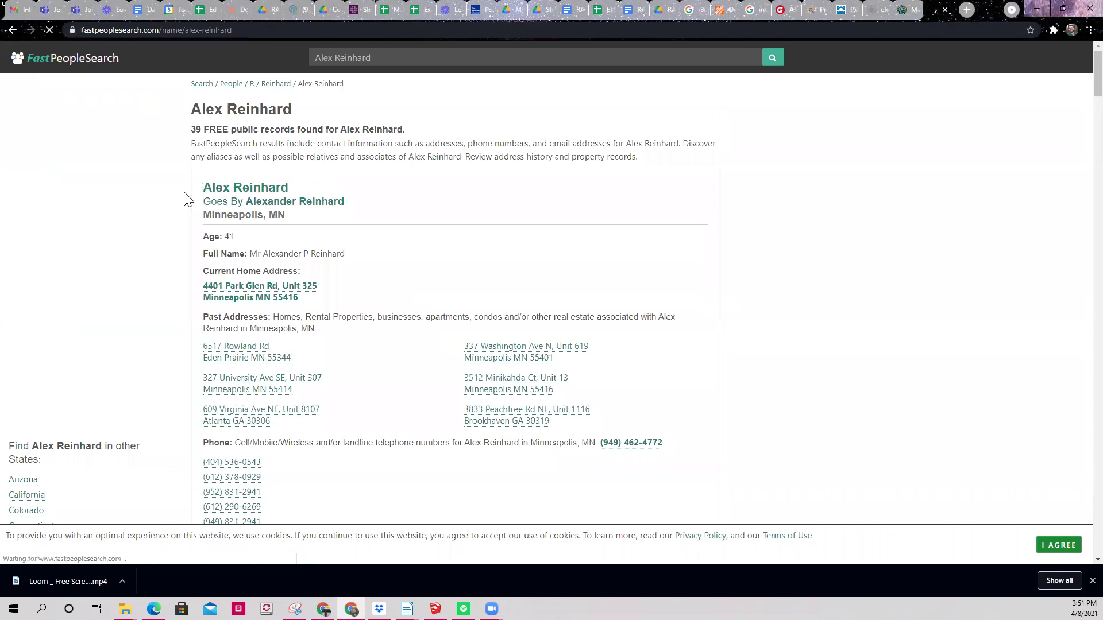
pyautogui.scroll(-3, 215, 216)
pyautogui.scroll(-5, 241, 233)
pyautogui.scroll(-5, 250, 242)
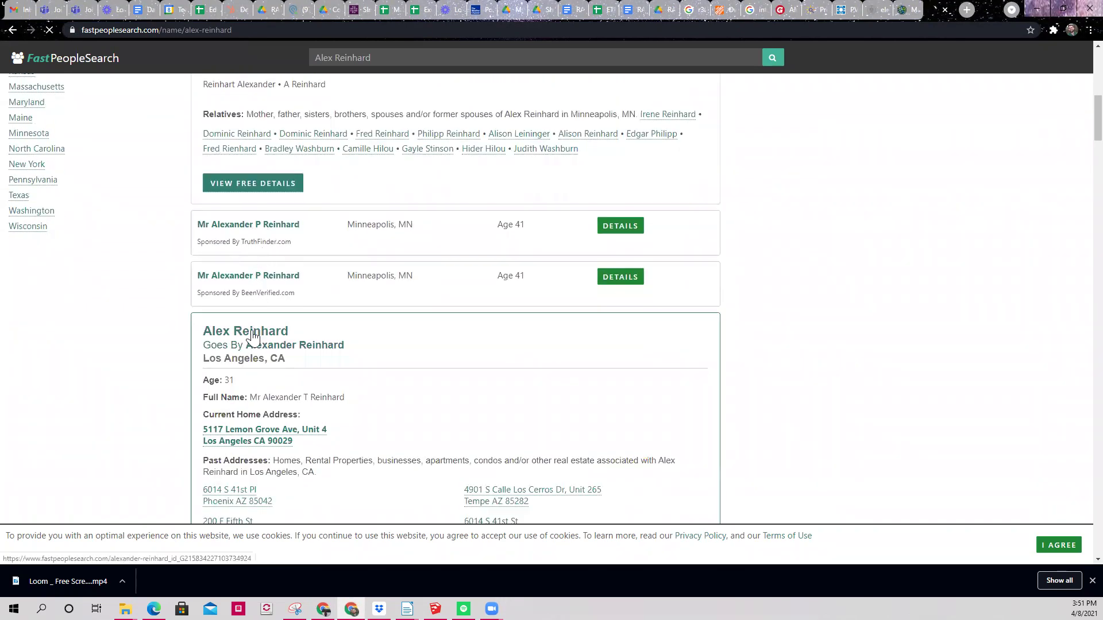
pyautogui.scroll(-4, 259, 293)
pyautogui.scroll(-5, 259, 310)
pyautogui.scroll(-3, 255, 337)
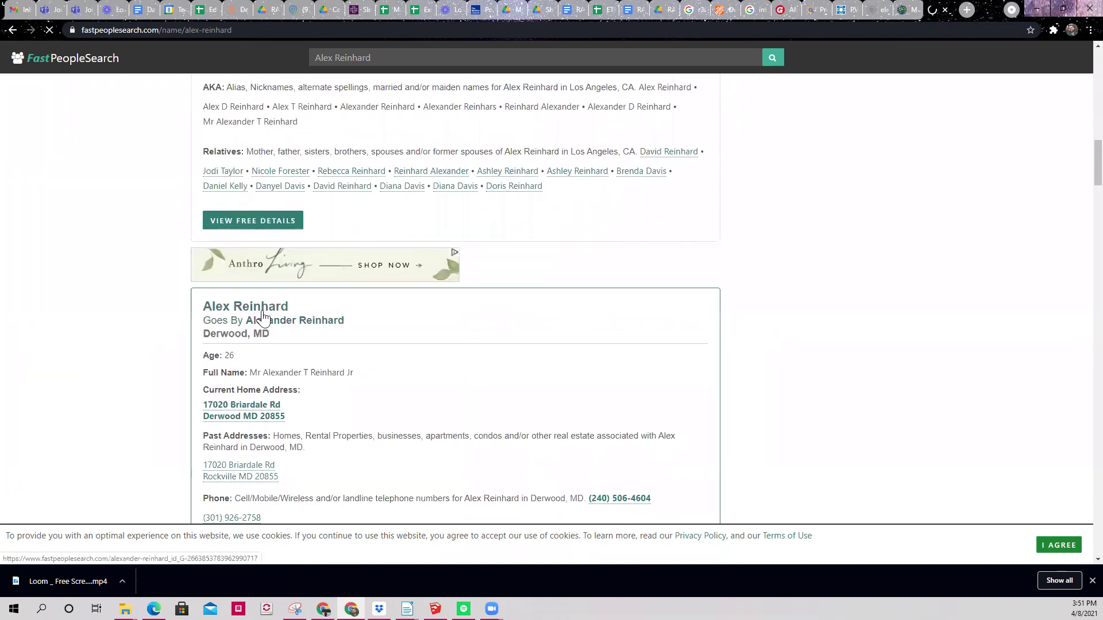
pyautogui.scroll(-5, 297, 331)
pyautogui.scroll(-2, 297, 332)
pyautogui.scroll(-3, 298, 331)
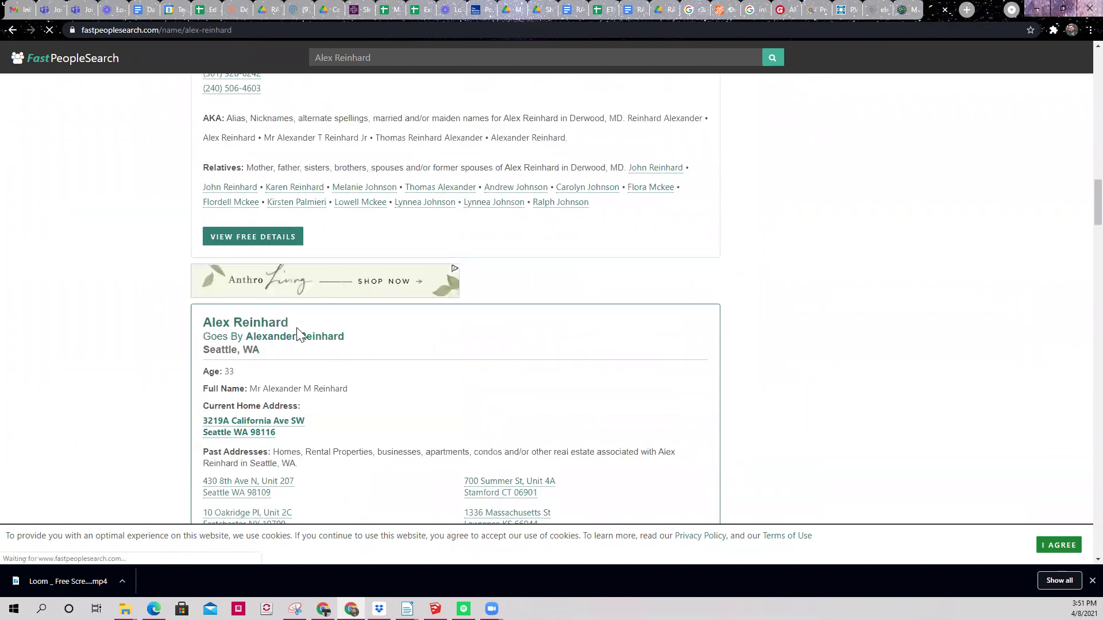
pyautogui.scroll(-5, 297, 331)
pyautogui.scroll(-2, 298, 333)
pyautogui.scroll(-3, 298, 331)
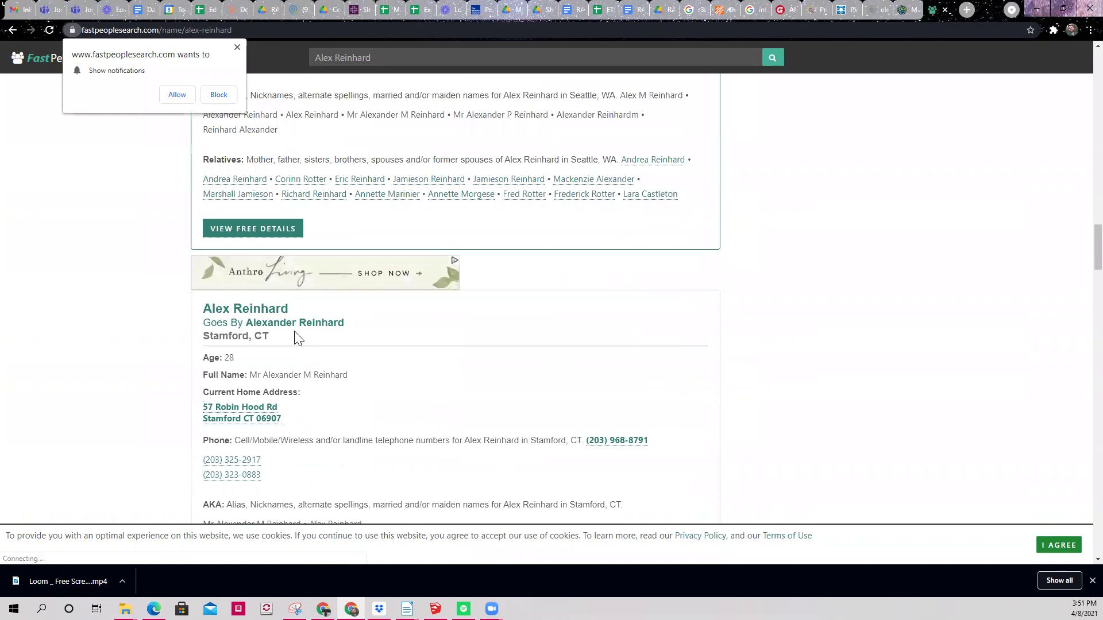
pyautogui.scroll(-3, 297, 332)
pyautogui.scroll(-4, 297, 337)
pyautogui.scroll(-3, 298, 336)
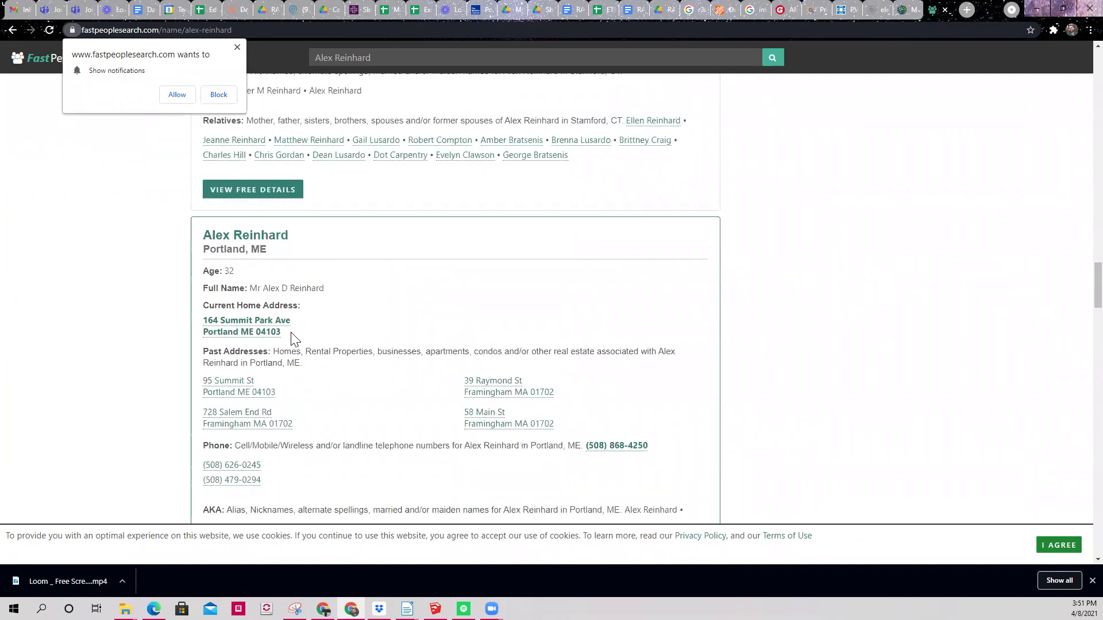
pyautogui.scroll(-2, 298, 336)
pyautogui.click(238, 47)
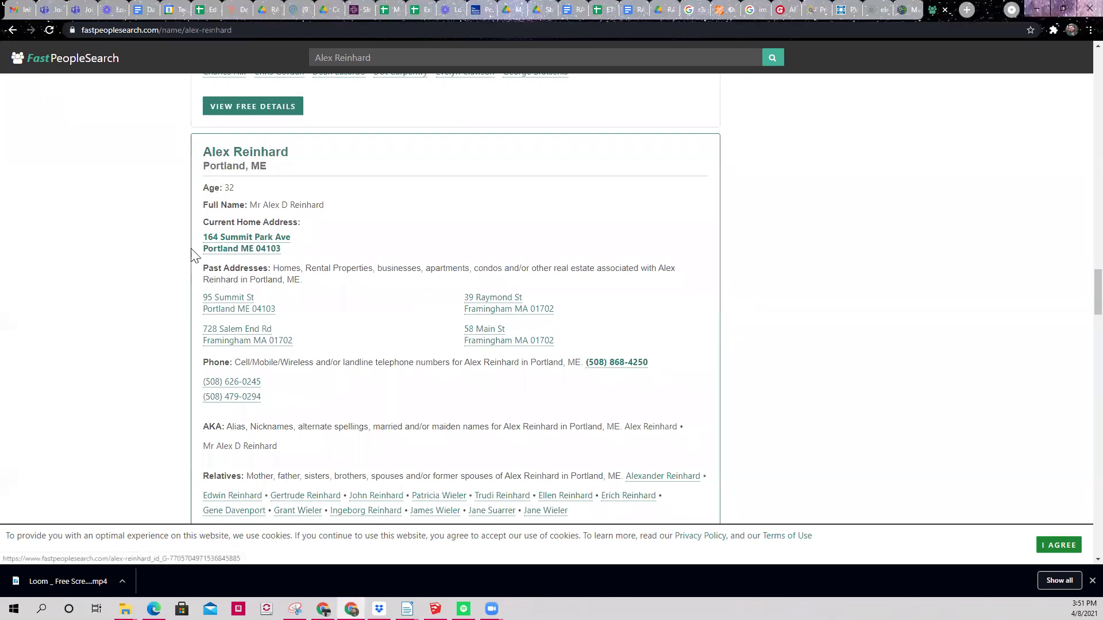
pyautogui.scroll(-1, 213, 282)
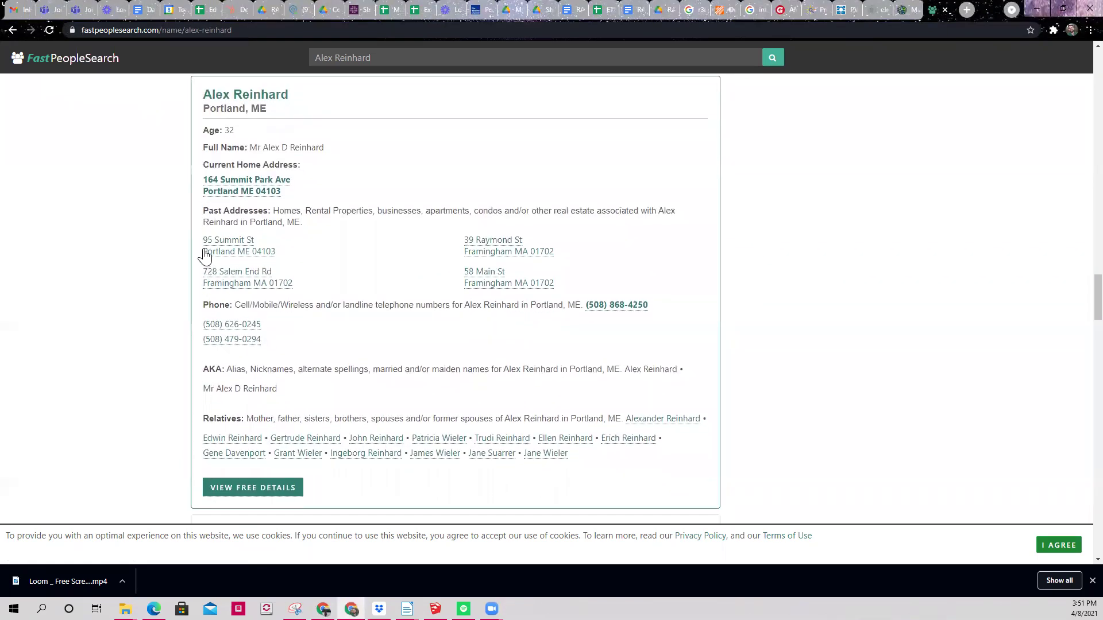
pyautogui.moveTo(200, 240); pyautogui.dragTo(259, 240)
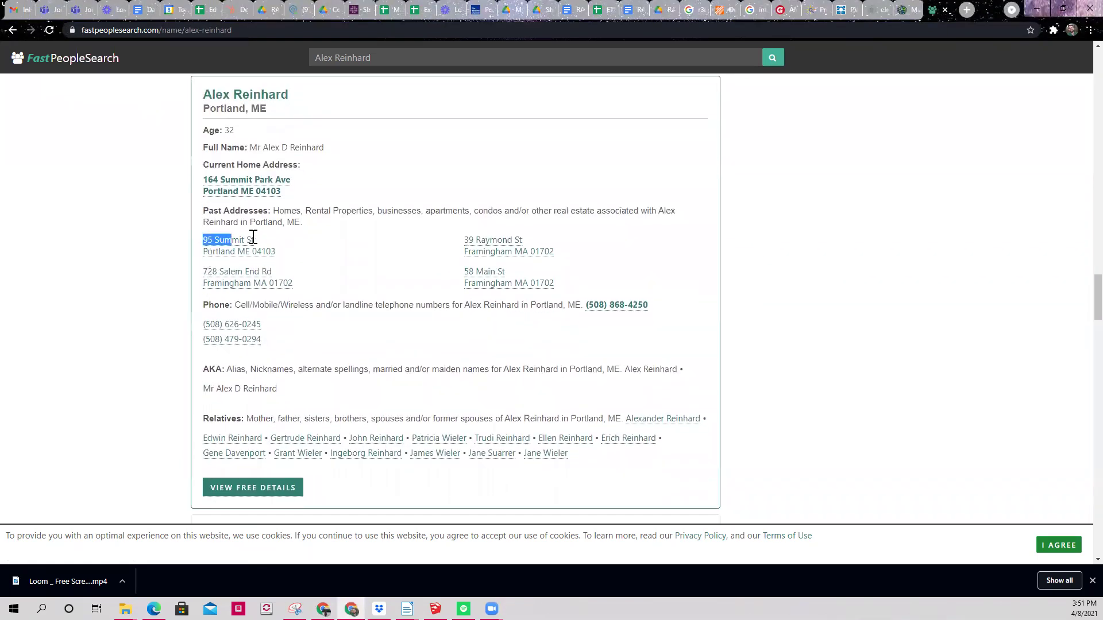
pyautogui.click(319, 250)
pyautogui.moveTo(466, 241); pyautogui.dragTo(560, 254)
pyautogui.click(483, 274)
pyautogui.moveTo(289, 282); pyautogui.dragTo(229, 282)
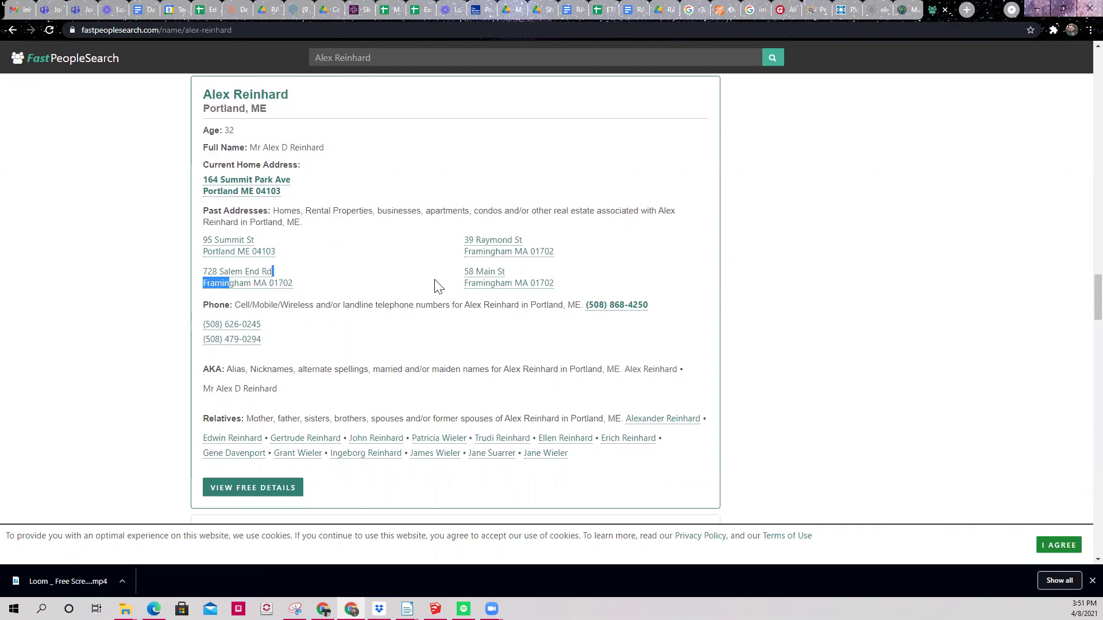
pyautogui.moveTo(437, 285); pyautogui.dragTo(575, 265)
pyautogui.click(618, 282)
pyautogui.scroll(-3, 615, 272)
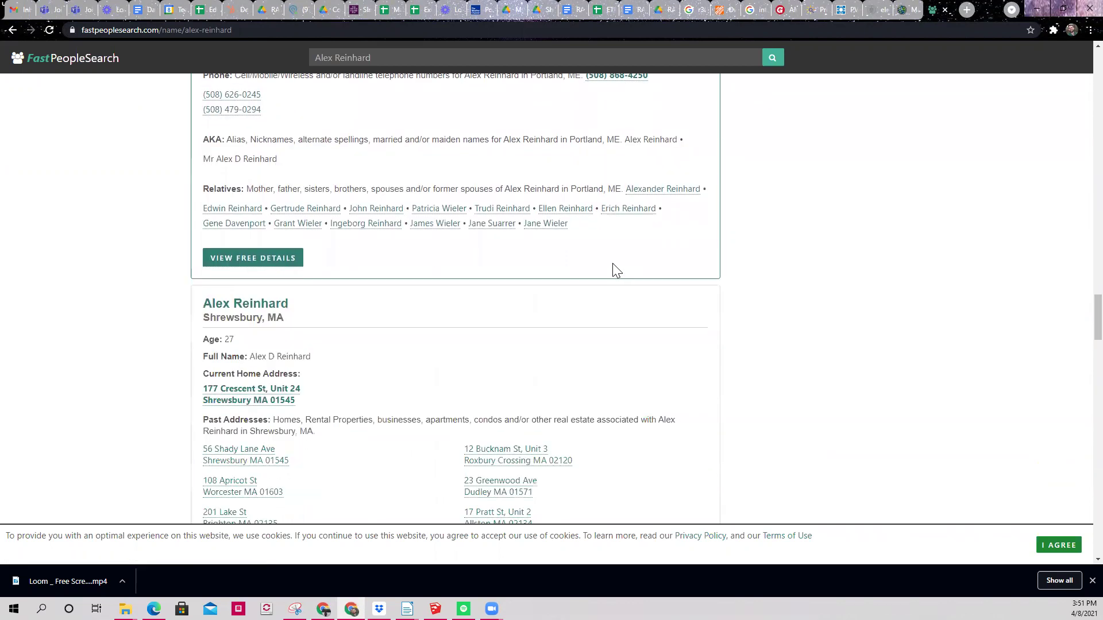
pyautogui.scroll(2, 615, 271)
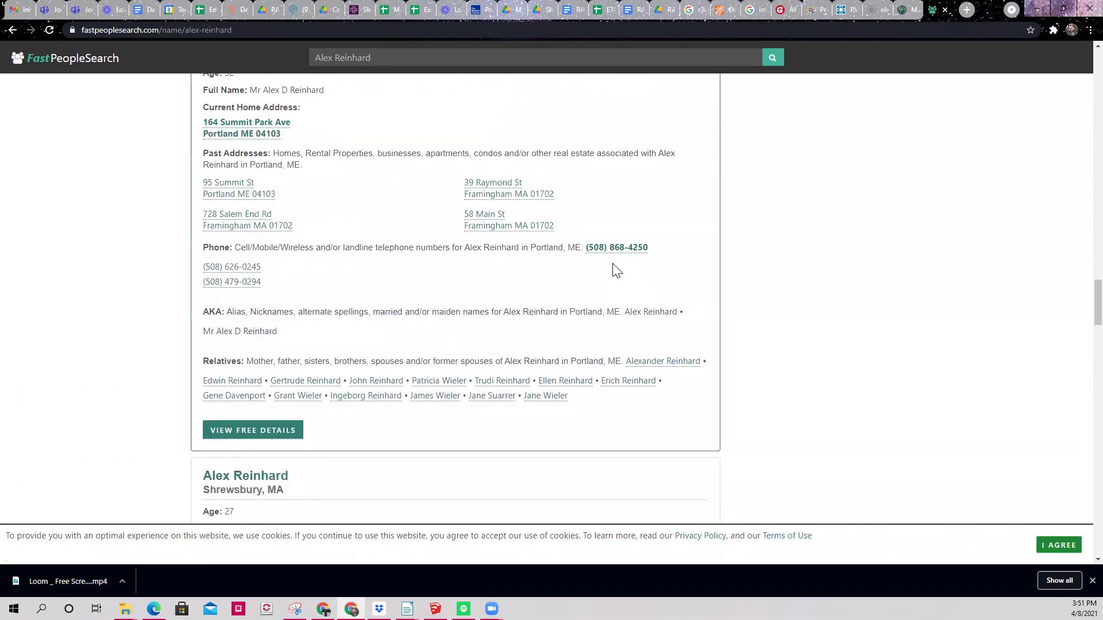
pyautogui.scroll(-4, 616, 271)
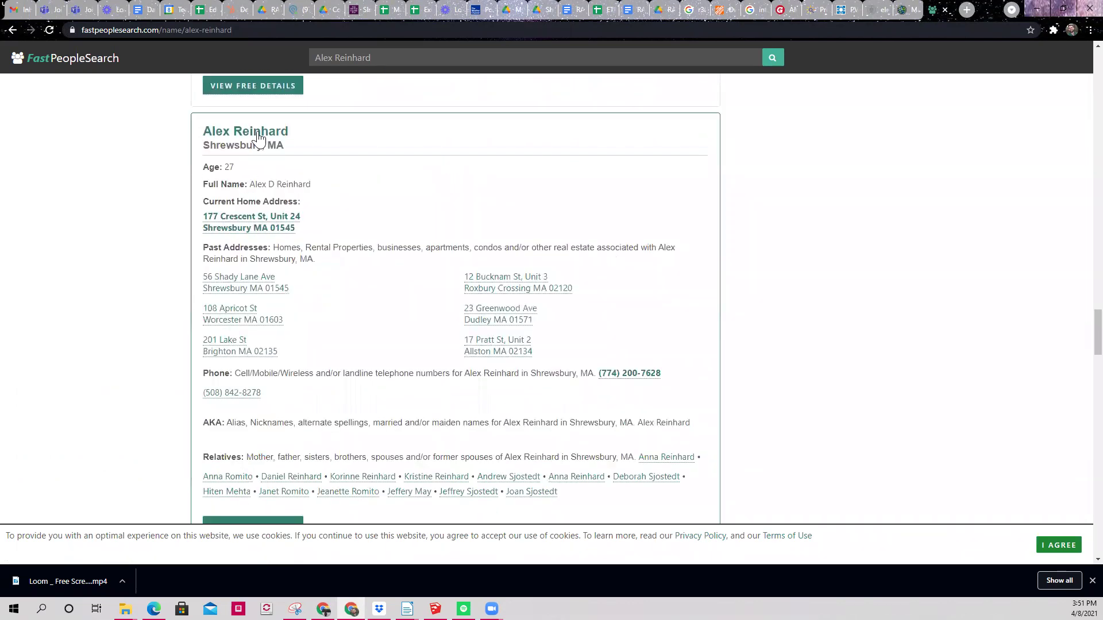
pyautogui.scroll(-1, 275, 172)
pyautogui.scroll(-3, 293, 216)
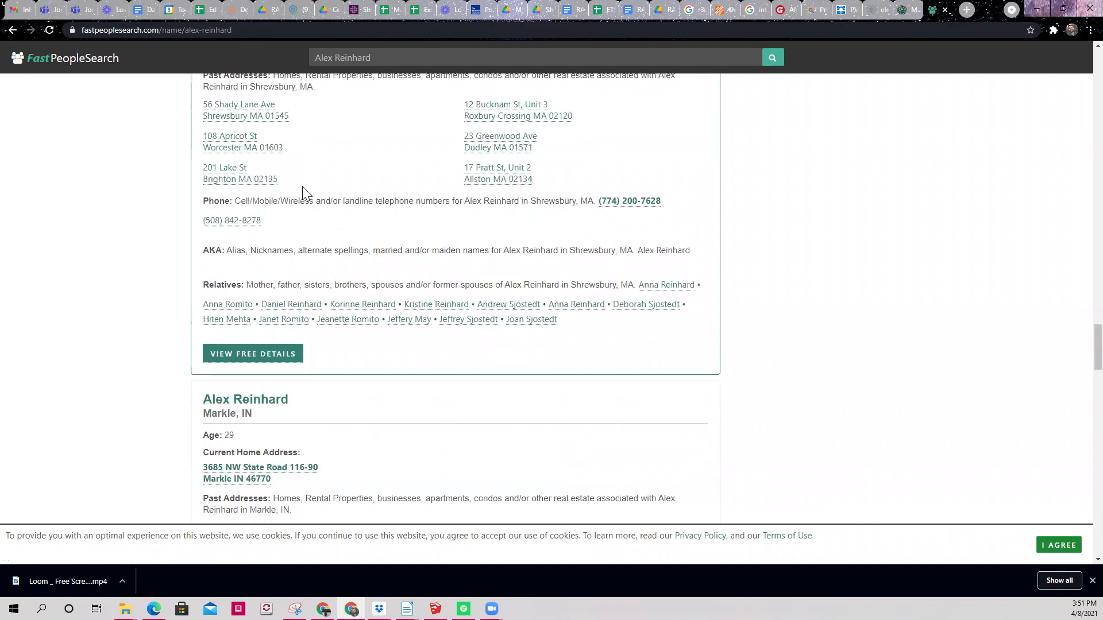
pyautogui.scroll(-2, 292, 269)
pyautogui.scroll(4, 292, 269)
pyautogui.scroll(2, 297, 254)
pyautogui.scroll(3, 298, 255)
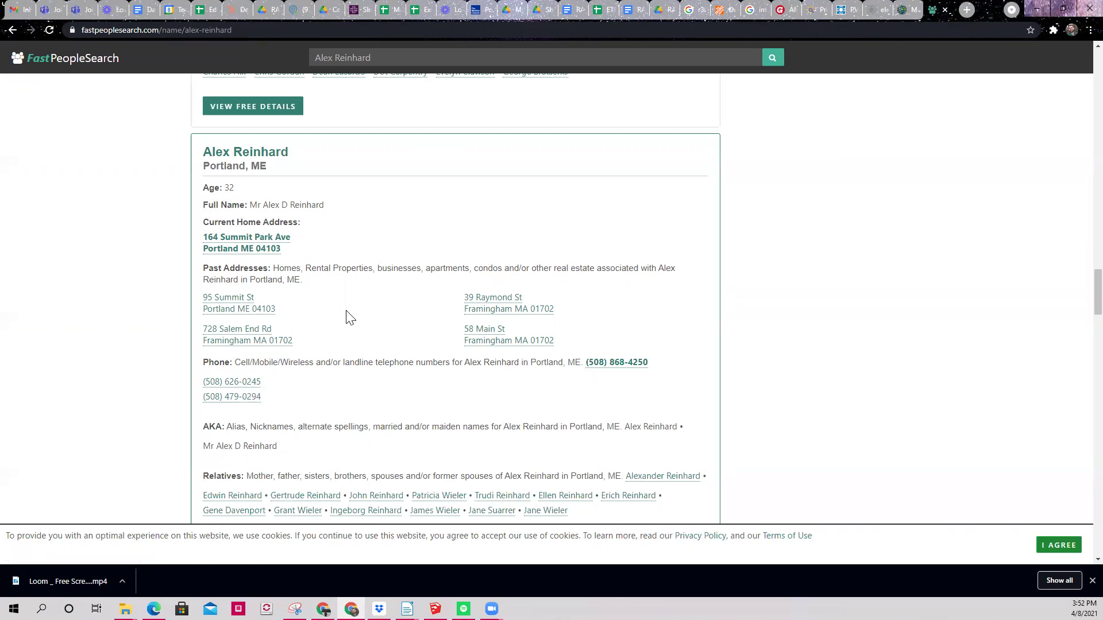
pyautogui.scroll(-3, 349, 317)
pyautogui.scroll(2, 348, 317)
pyautogui.scroll(1, 344, 293)
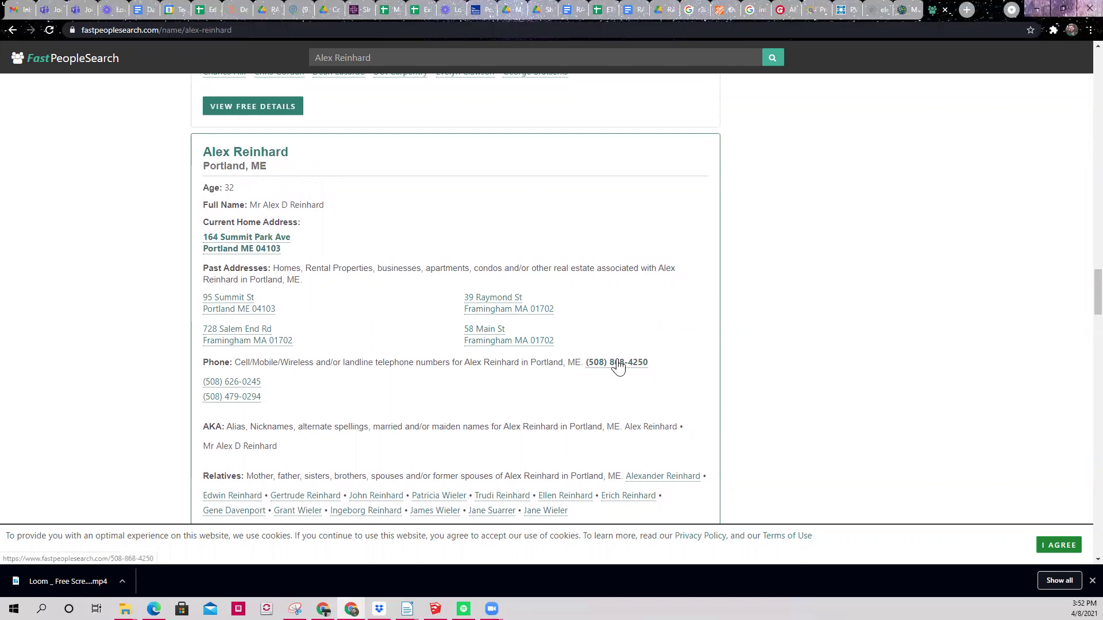
pyautogui.scroll(2, 694, 348)
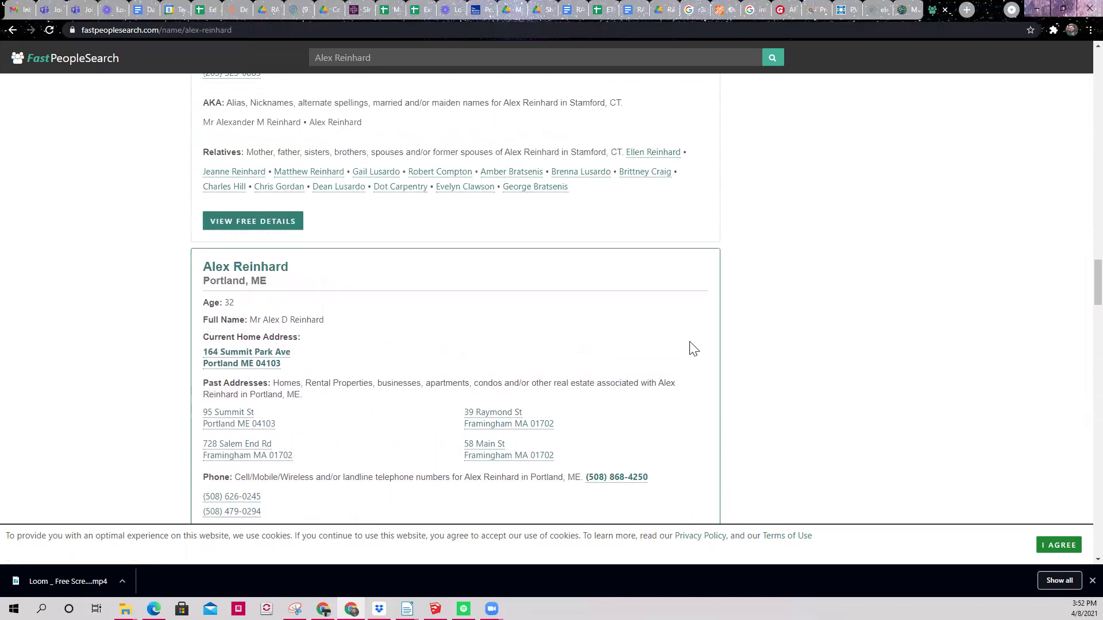
pyautogui.scroll(-2, 694, 346)
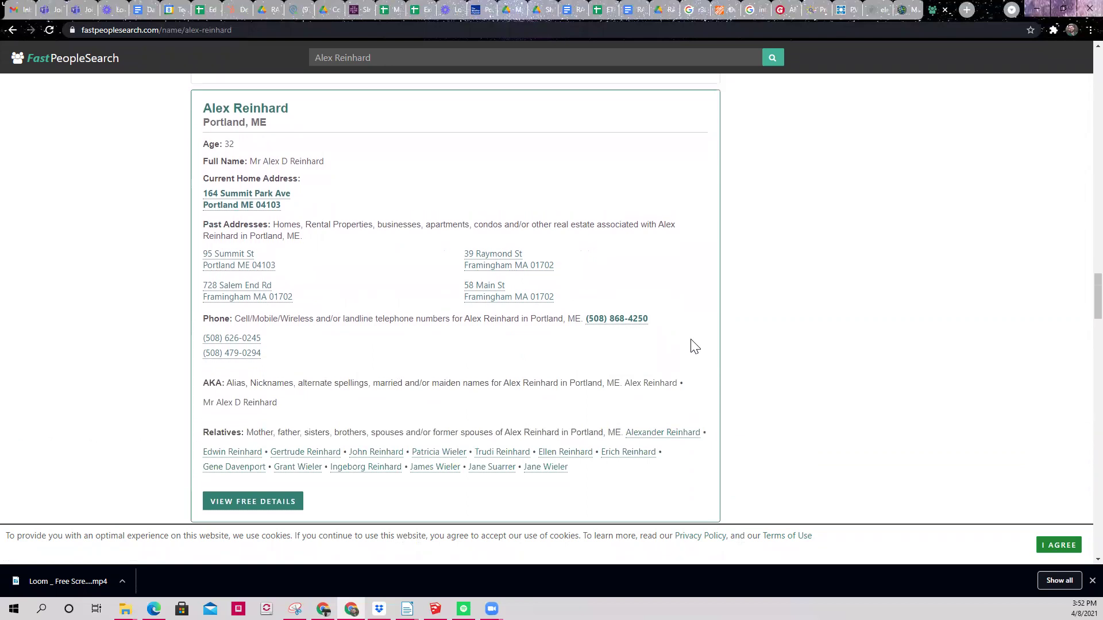
pyautogui.scroll(1, 695, 347)
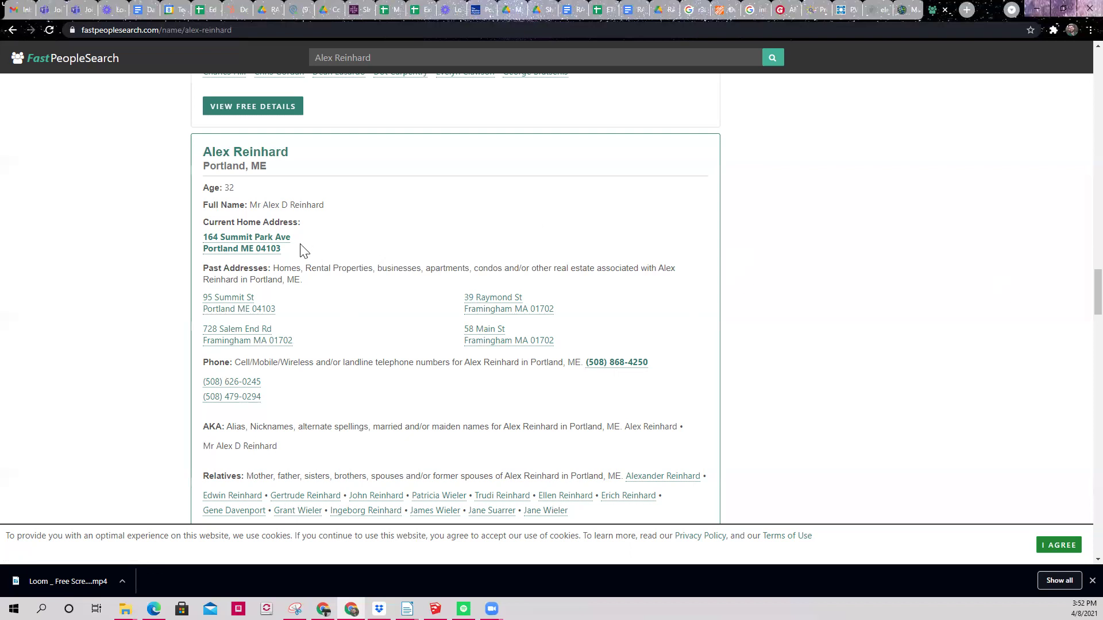
pyautogui.click(262, 155)
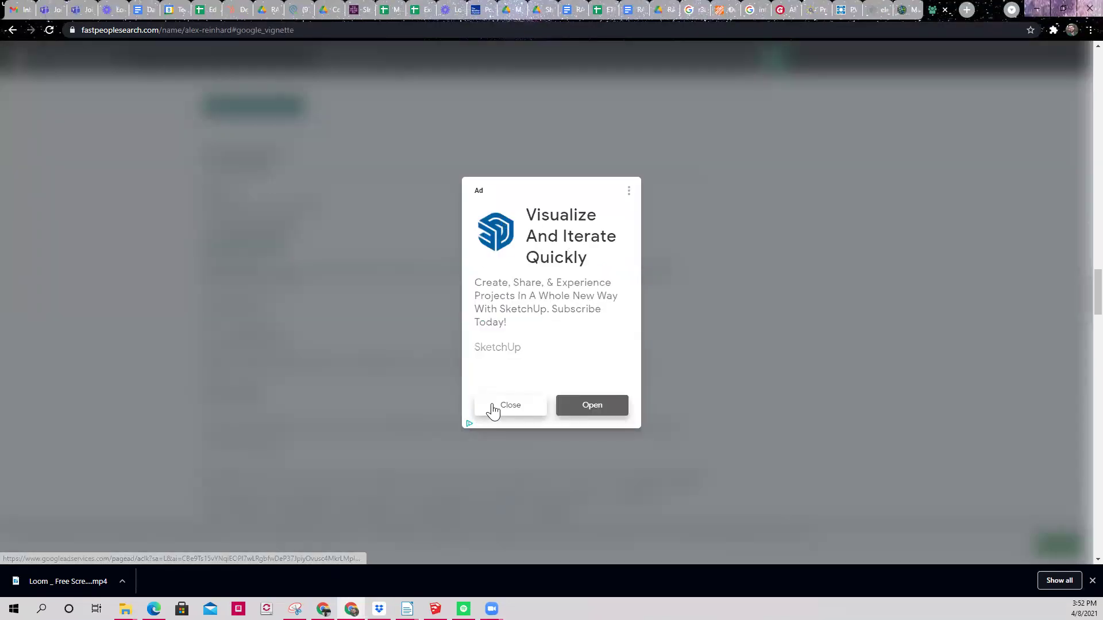
pyautogui.click(510, 405)
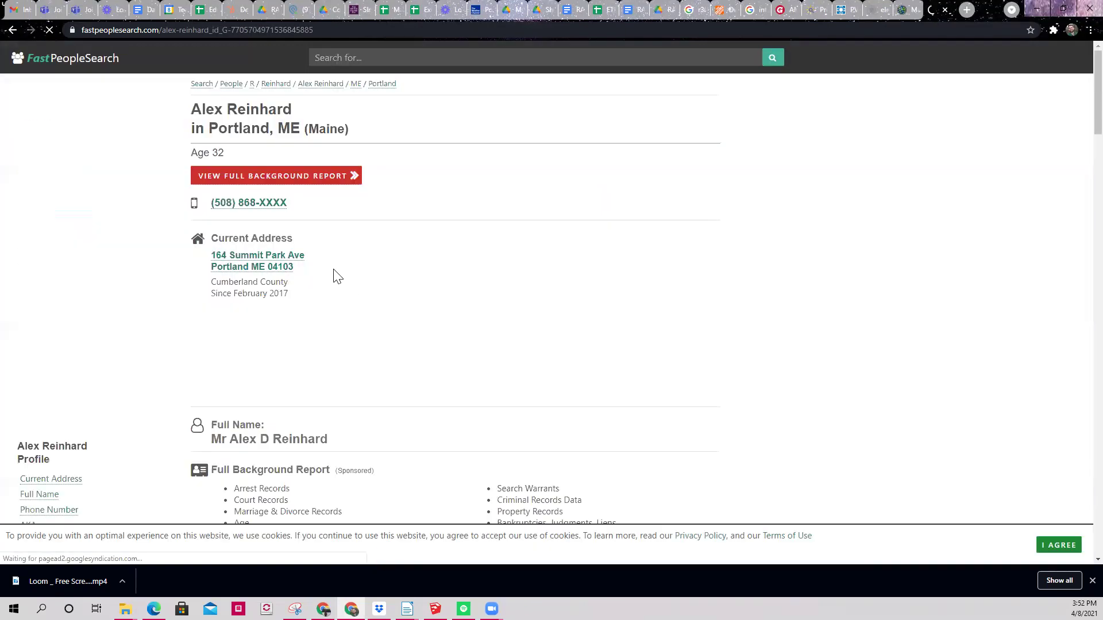
pyautogui.scroll(-3, 309, 271)
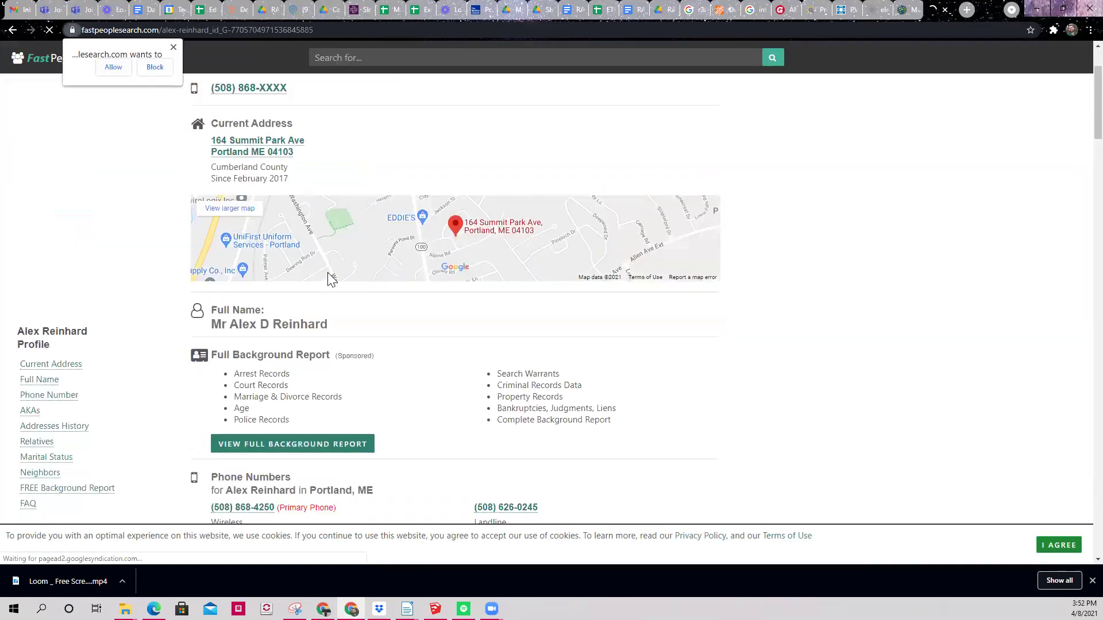
pyautogui.scroll(-2, 328, 272)
pyautogui.scroll(-2, 257, 270)
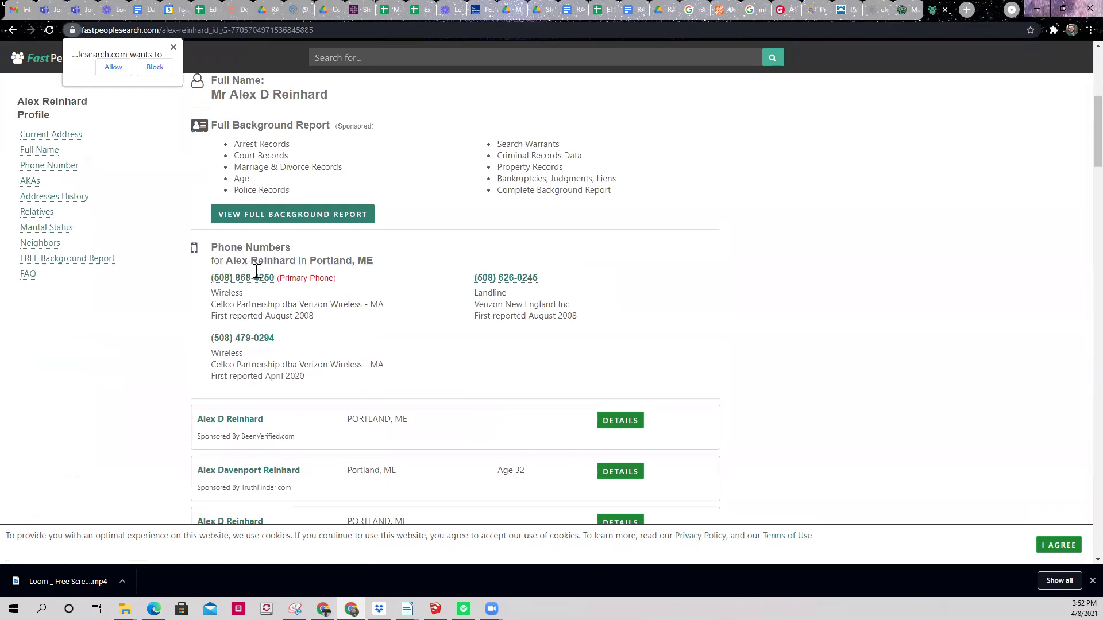
pyautogui.scroll(-1, 310, 259)
pyautogui.scroll(-3, 286, 249)
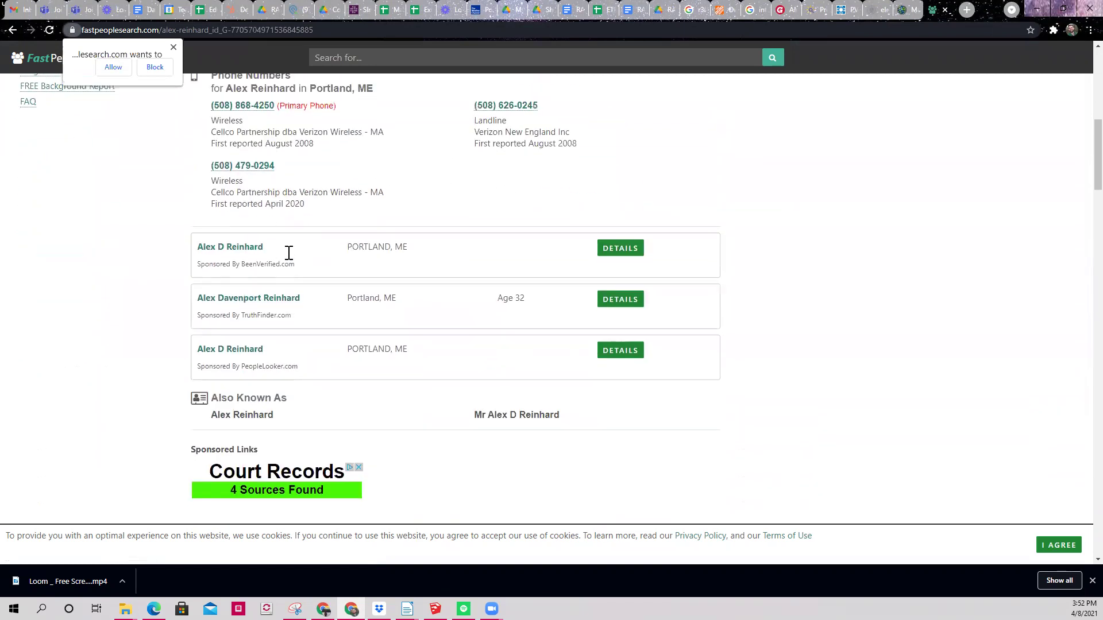
pyautogui.scroll(-3, 250, 300)
pyautogui.scroll(-4, 249, 299)
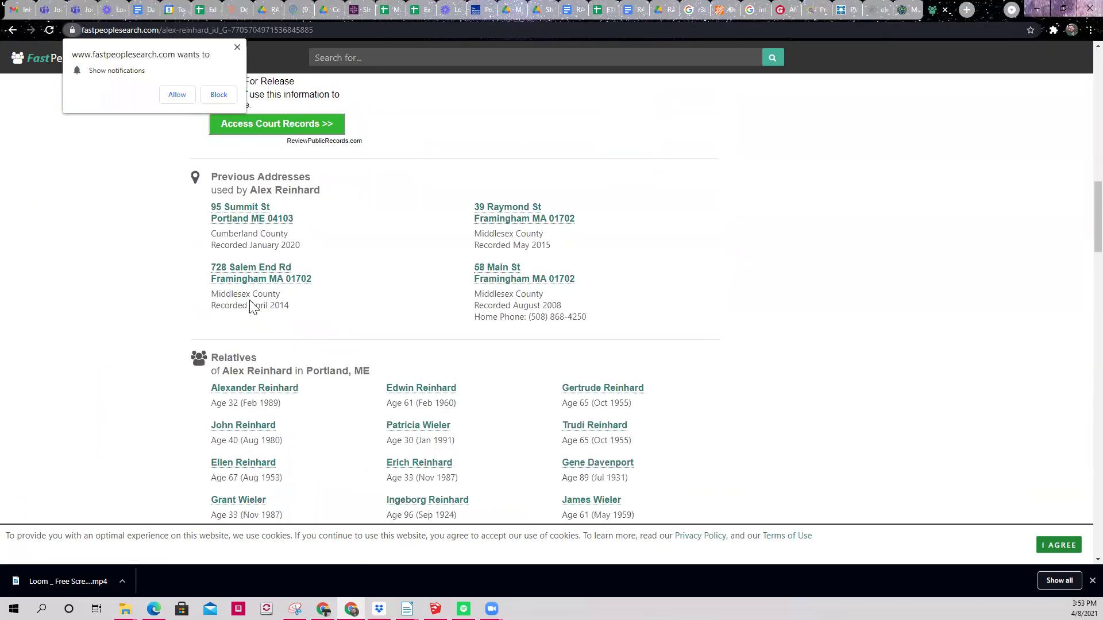
pyautogui.scroll(-3, 248, 301)
pyautogui.scroll(-3, 249, 300)
pyautogui.scroll(-4, 253, 299)
pyautogui.scroll(-5, 252, 300)
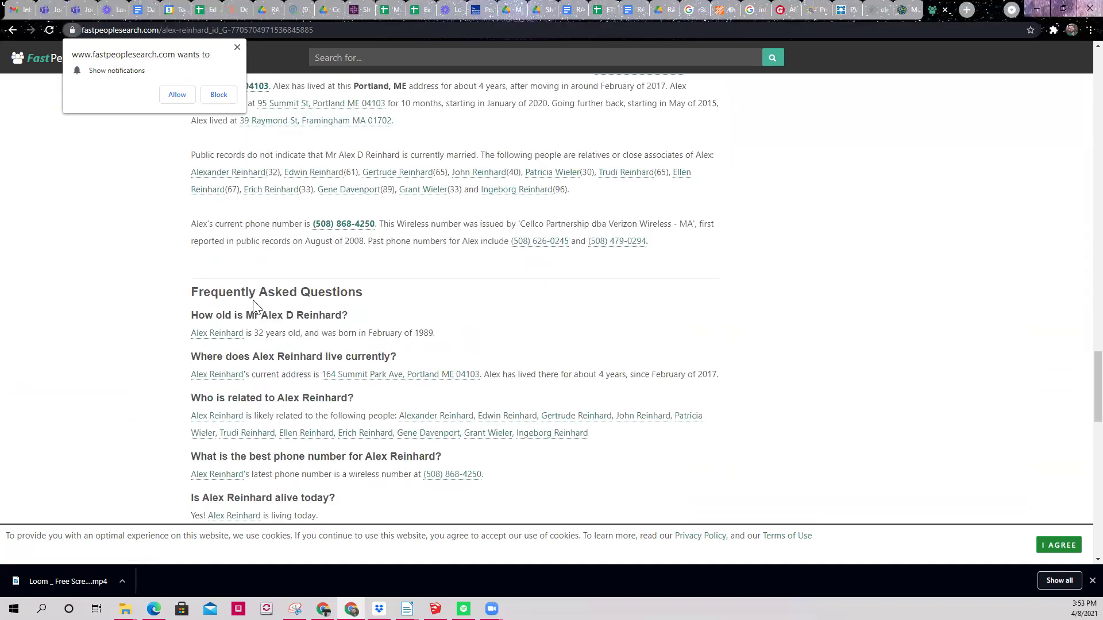
pyautogui.scroll(5, 252, 300)
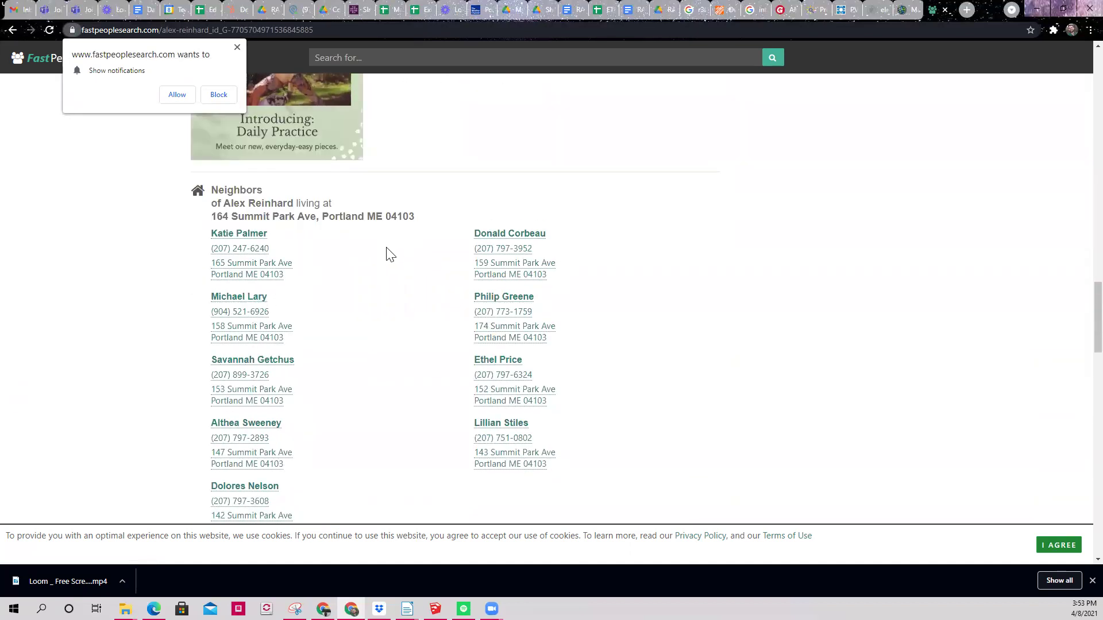
pyautogui.scroll(6, 402, 250)
pyautogui.scroll(8, 408, 258)
pyautogui.scroll(5, 407, 259)
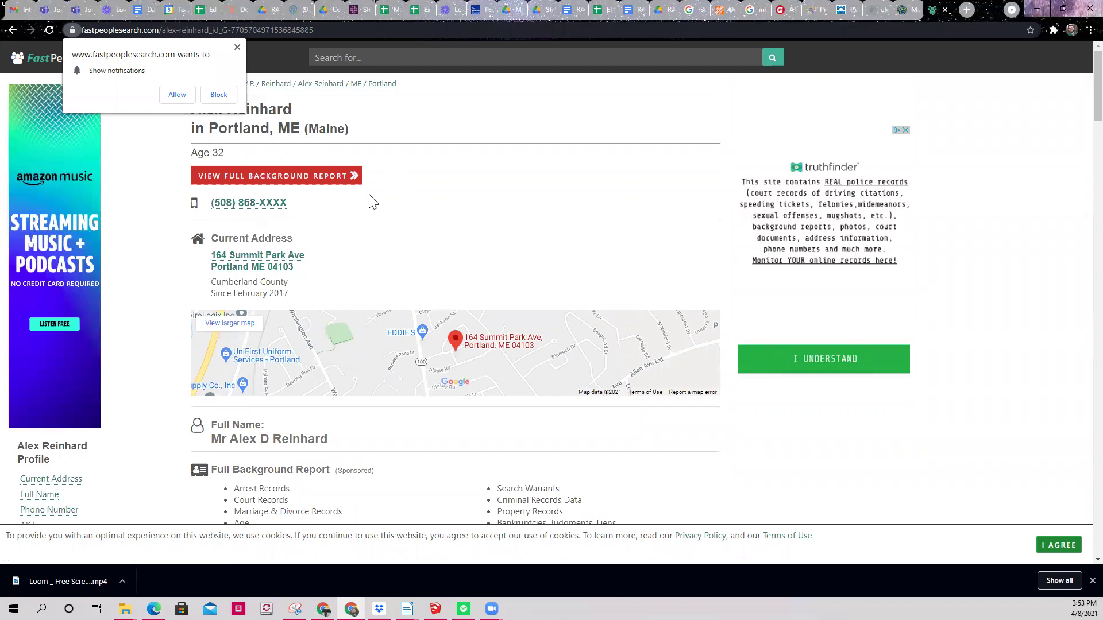
pyautogui.click(219, 95)
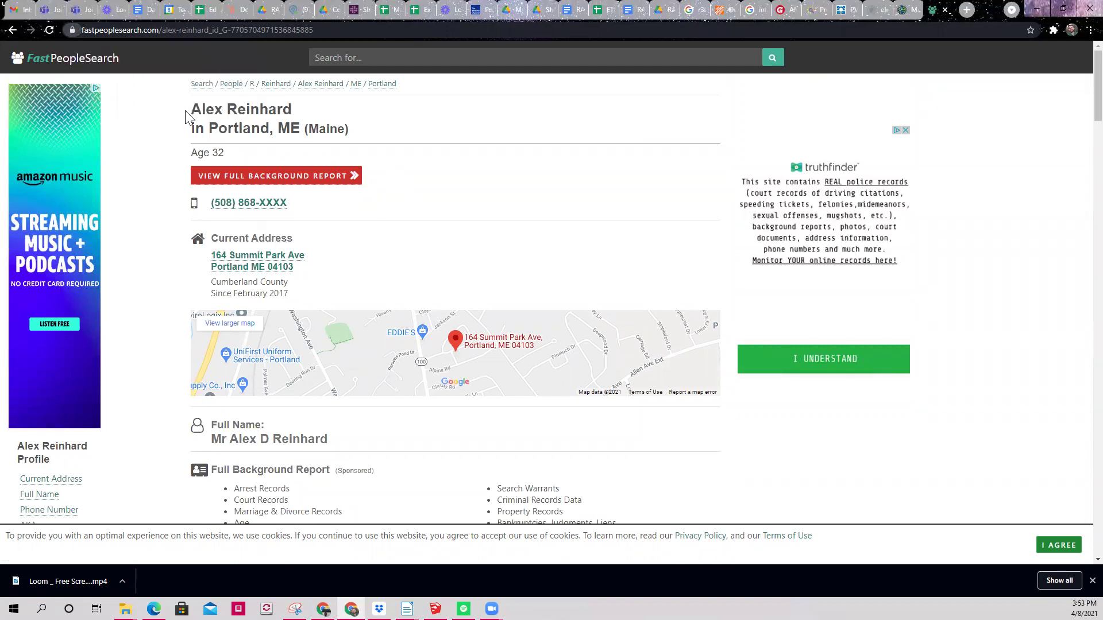